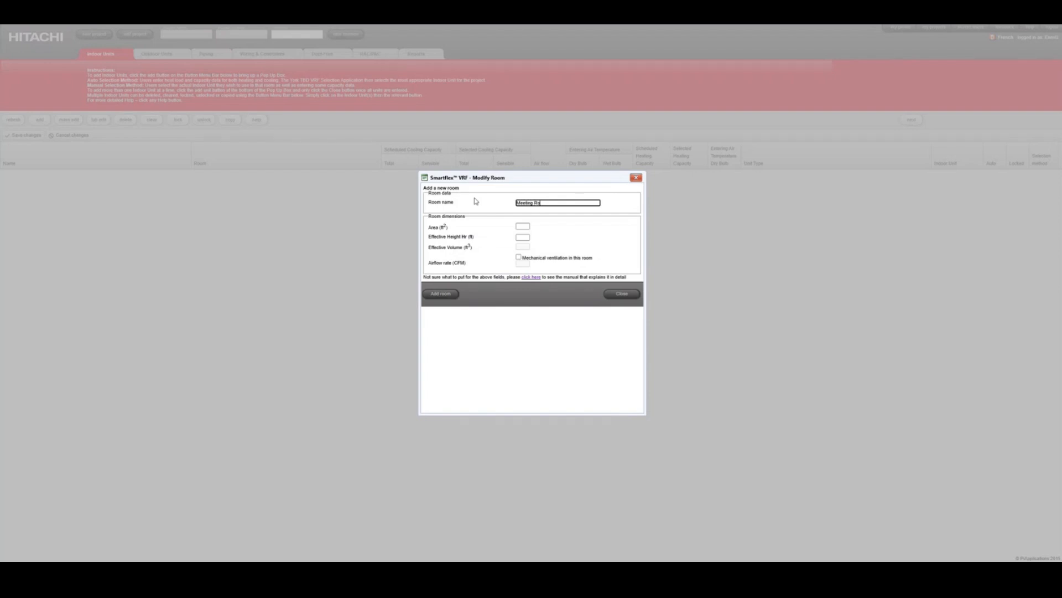
Add the Meeting Room with an area of 500 ft² and an effective height of 8 ft
{"action": "left_click", "coordinate": [524, 226]}
{"action": "type", "text": "500"}
{"action": "left_click", "coordinate": [523, 237]}
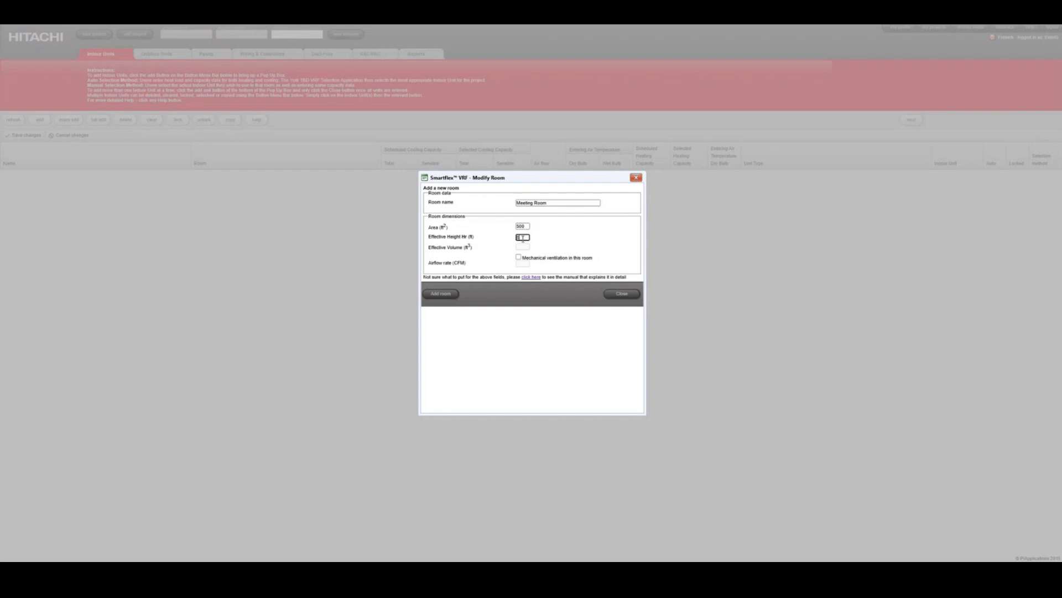
{"action": "left_click", "coordinate": [555, 241]}
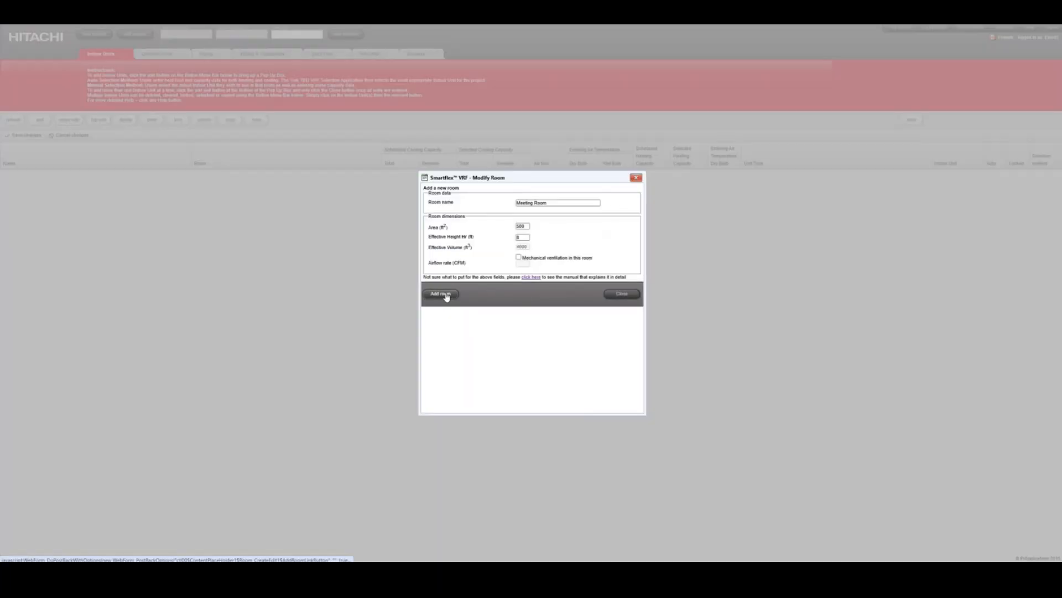
{"action": "left_click", "coordinate": [441, 294]}
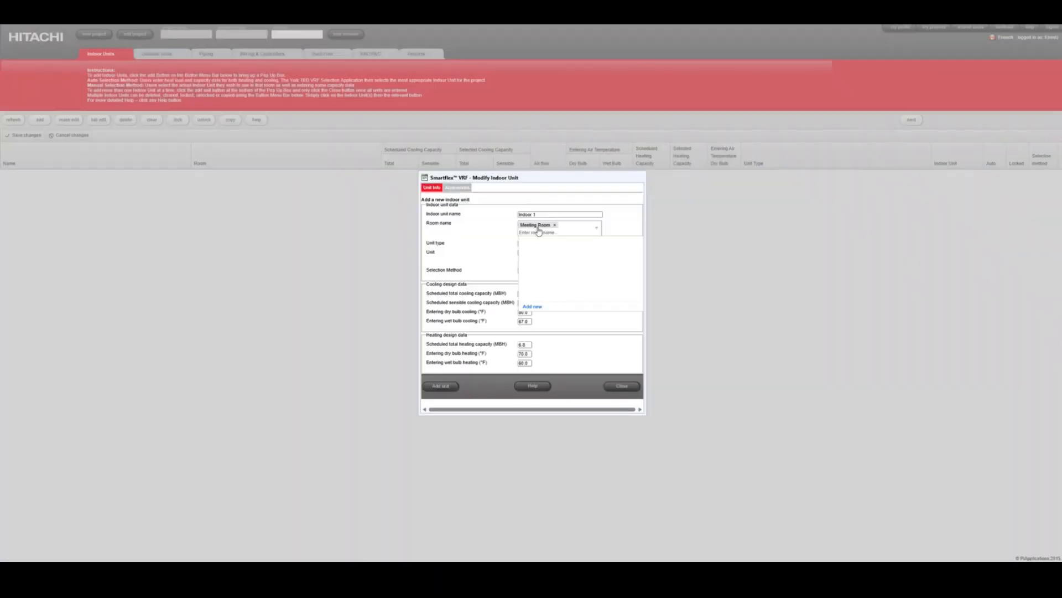
Select the HIC4012C23S model for the Meeting Room's 4-way cassette and add it as Indoor 1
{"action": "left_click", "coordinate": [500, 247]}
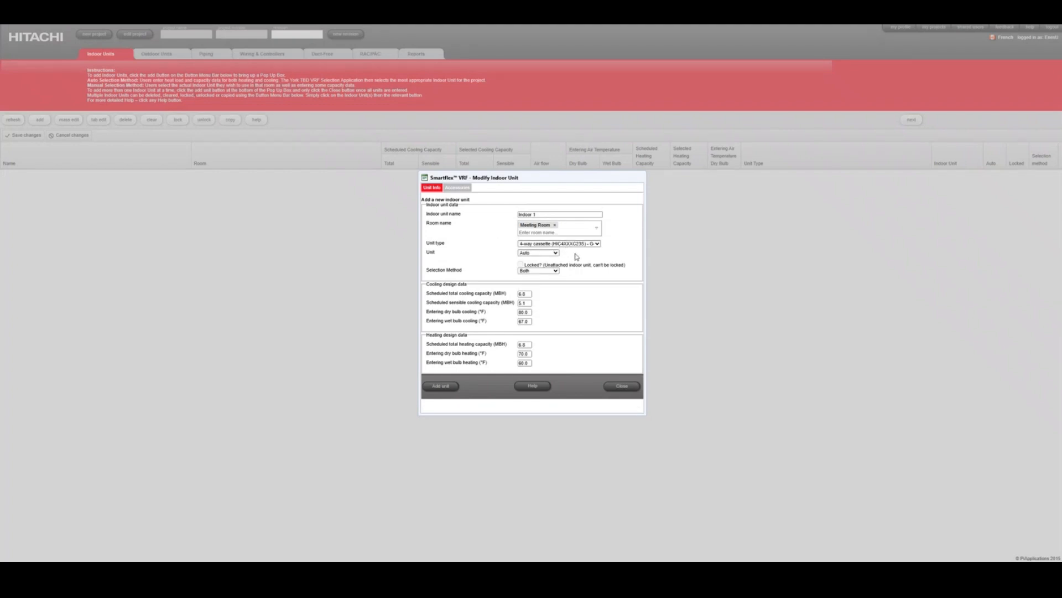
{"action": "left_click", "coordinate": [543, 282]}
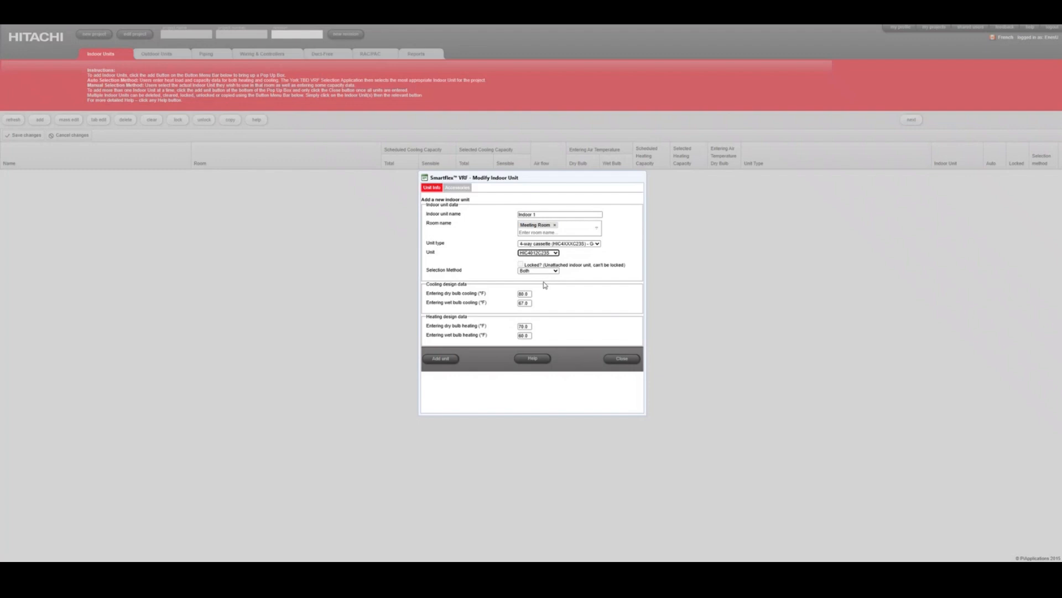
{"action": "left_click", "coordinate": [441, 360]}
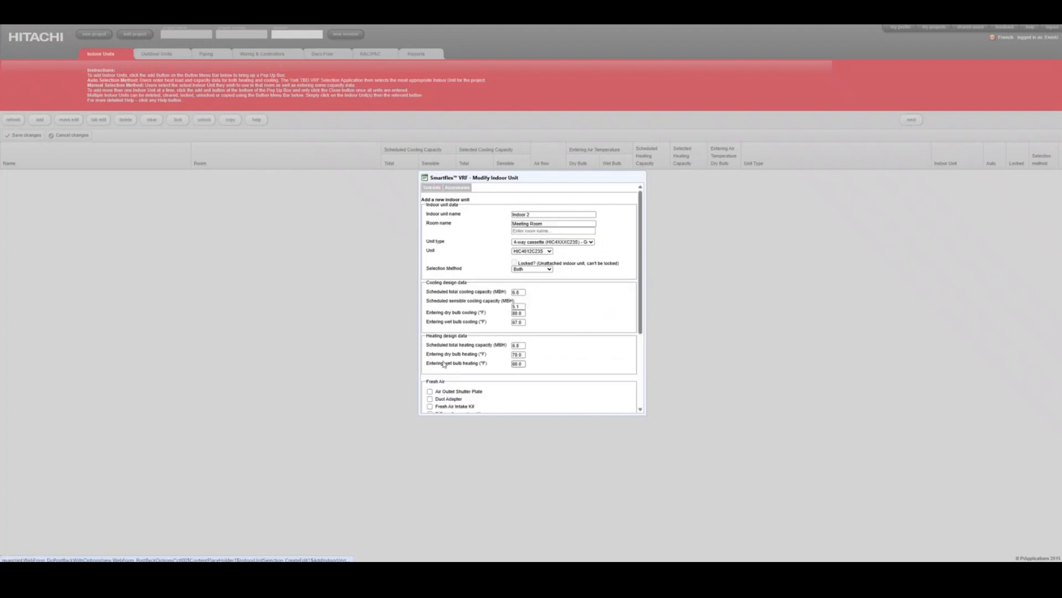
Create a new room named Server Room for Indoor 2, entering its area and an effective height of 8 ft
{"action": "left_click_drag", "start_coordinate": [540, 214], "coordinate": [446, 201]}
{"action": "left_click", "coordinate": [556, 224]}
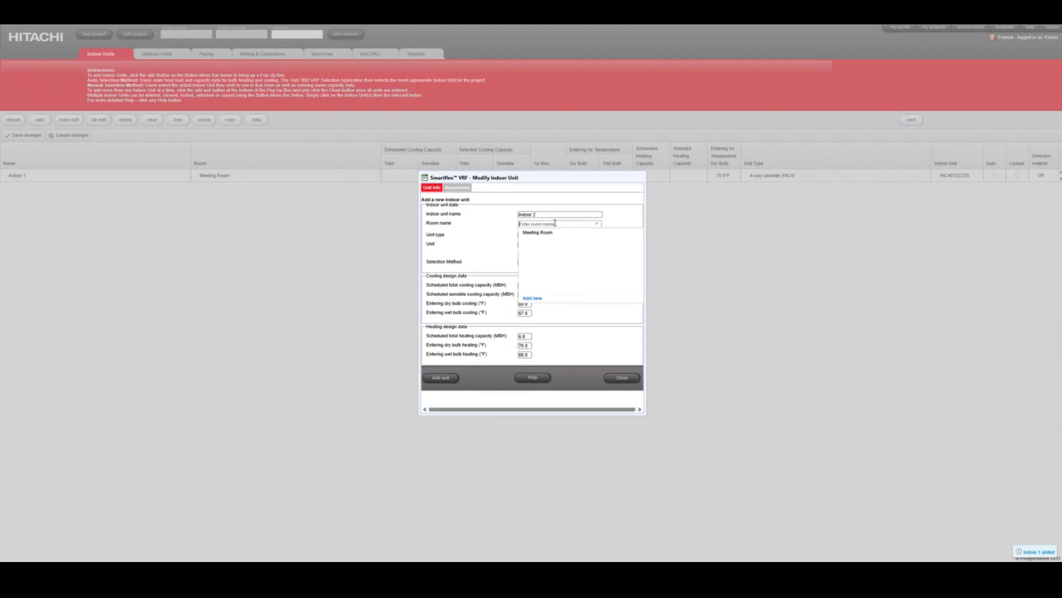
{"action": "left_click", "coordinate": [533, 299]}
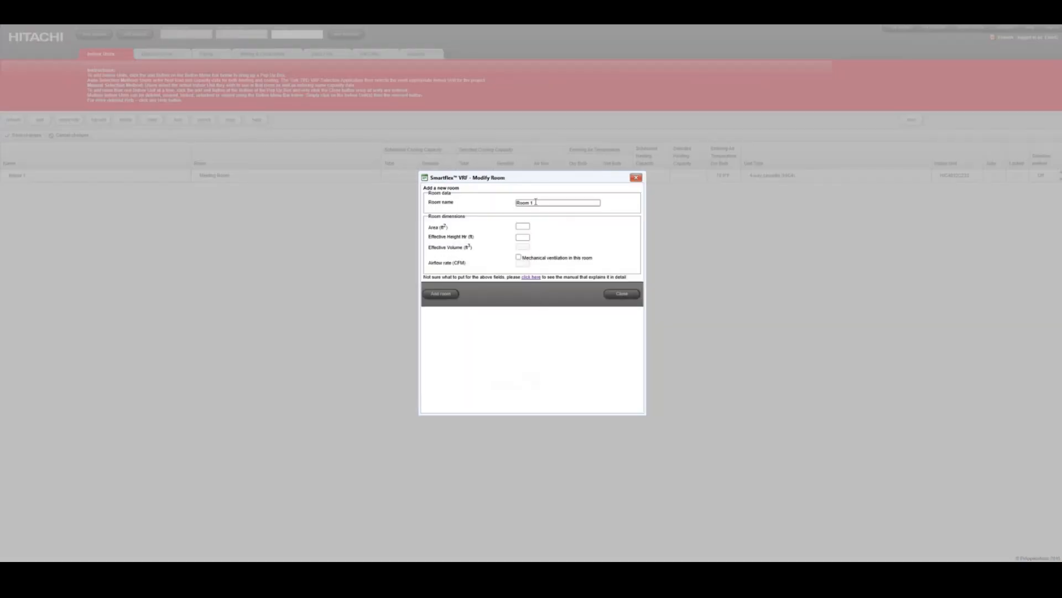
{"action": "type", "text": "Server Room"}
{"action": "left_click", "coordinate": [526, 226]}
{"action": "left_click", "coordinate": [522, 237]}
{"action": "type", "text": "8"}
{"action": "left_click", "coordinate": [441, 295]}
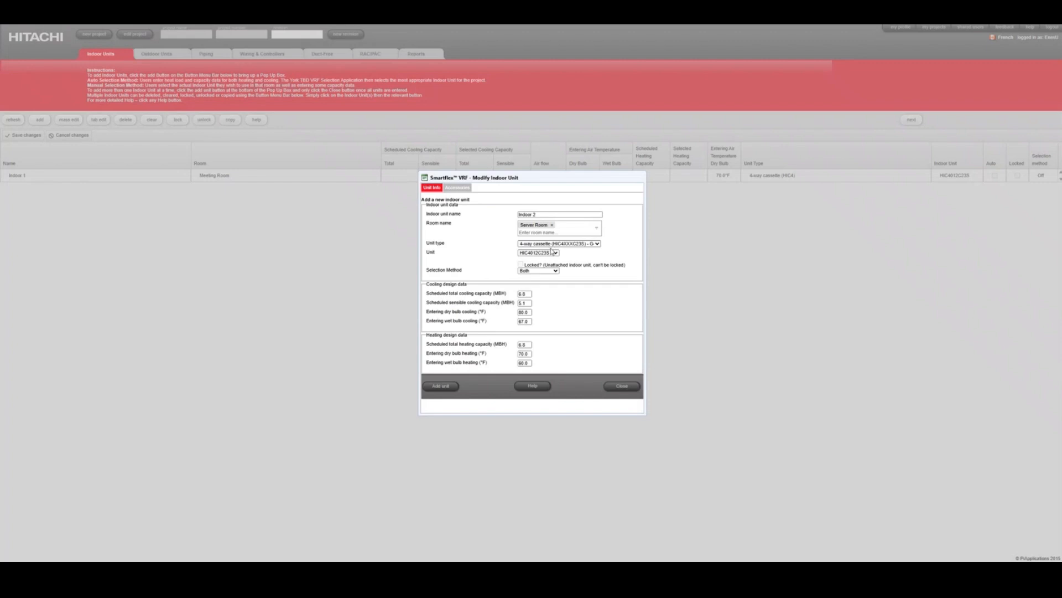
Select the HIC4036C23S 4-way cassette for the Server Room, add it as Indoor 2, and finish adding indoor units
{"action": "left_click", "coordinate": [552, 245]}
{"action": "left_click", "coordinate": [552, 255]}
{"action": "left_click", "coordinate": [547, 333]}
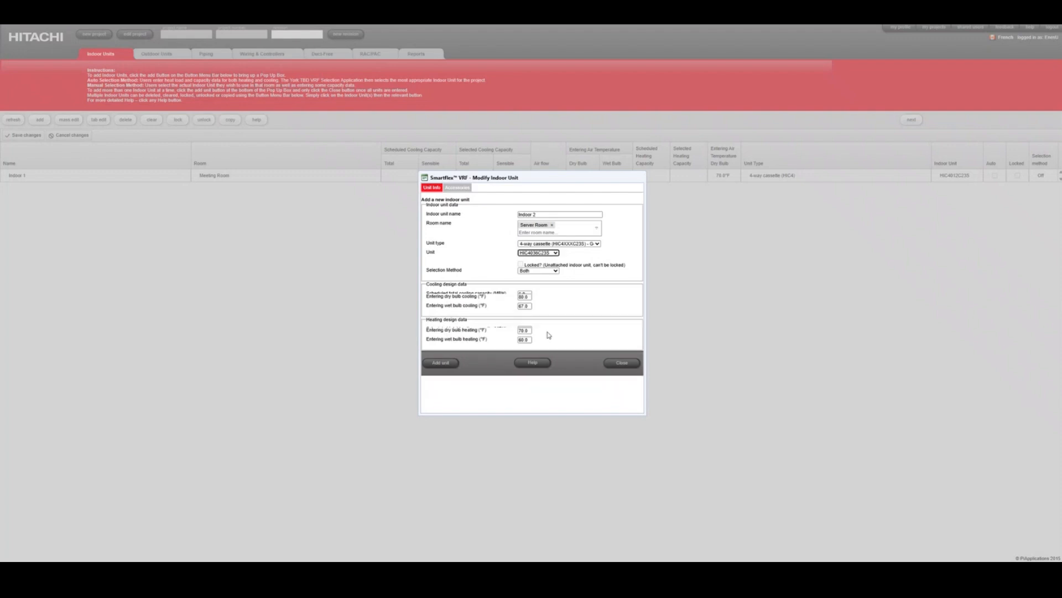
{"action": "left_click", "coordinate": [449, 359]}
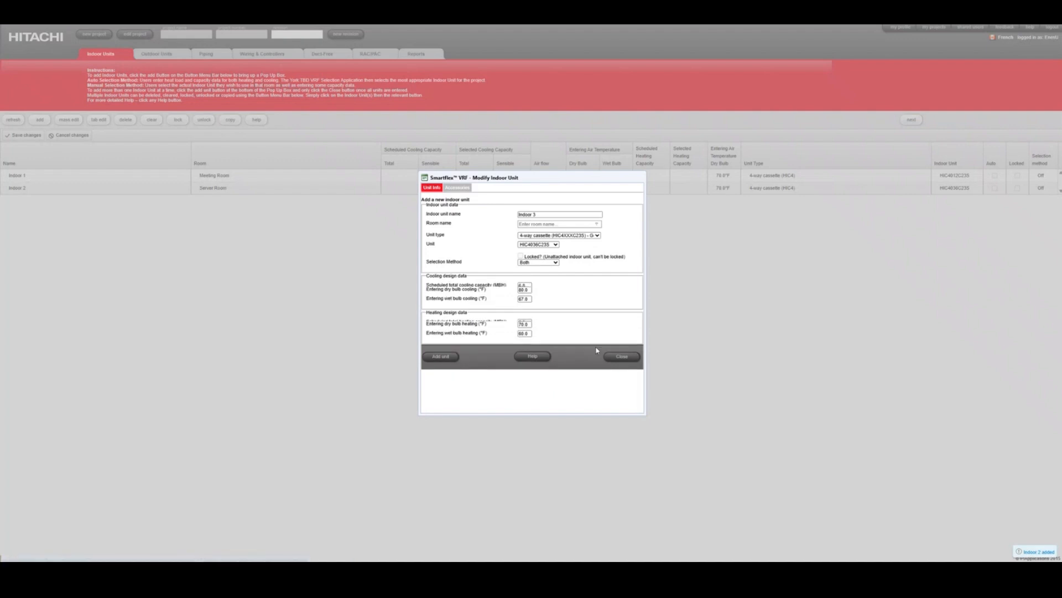
{"action": "left_click", "coordinate": [621, 357]}
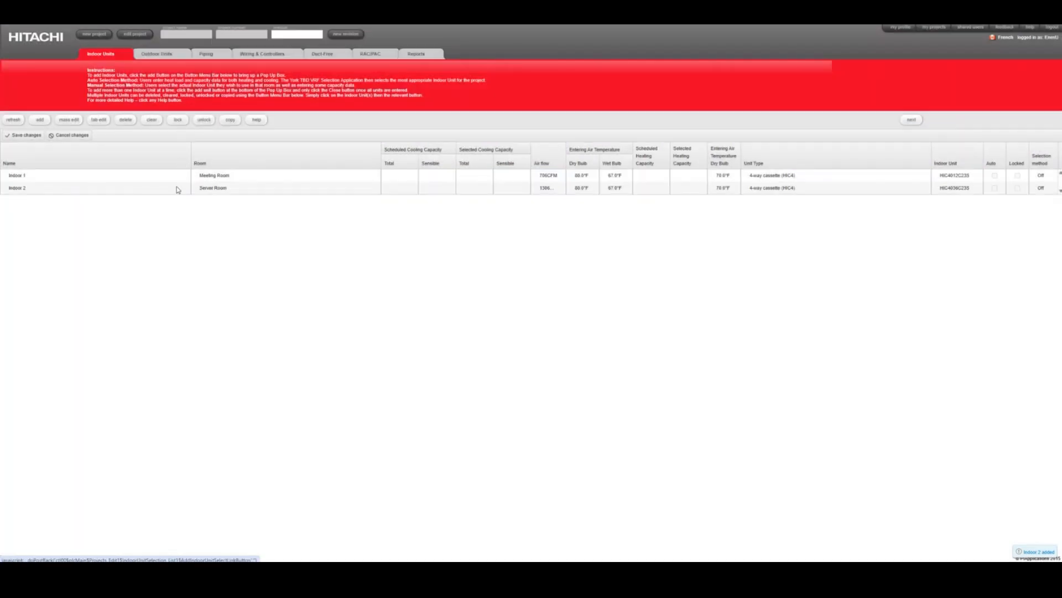
Add Outdoor unit 1 as a two-pipe heat pump from the 208/230-1-60 MiniVRF product range
{"action": "left_click", "coordinate": [164, 59]}
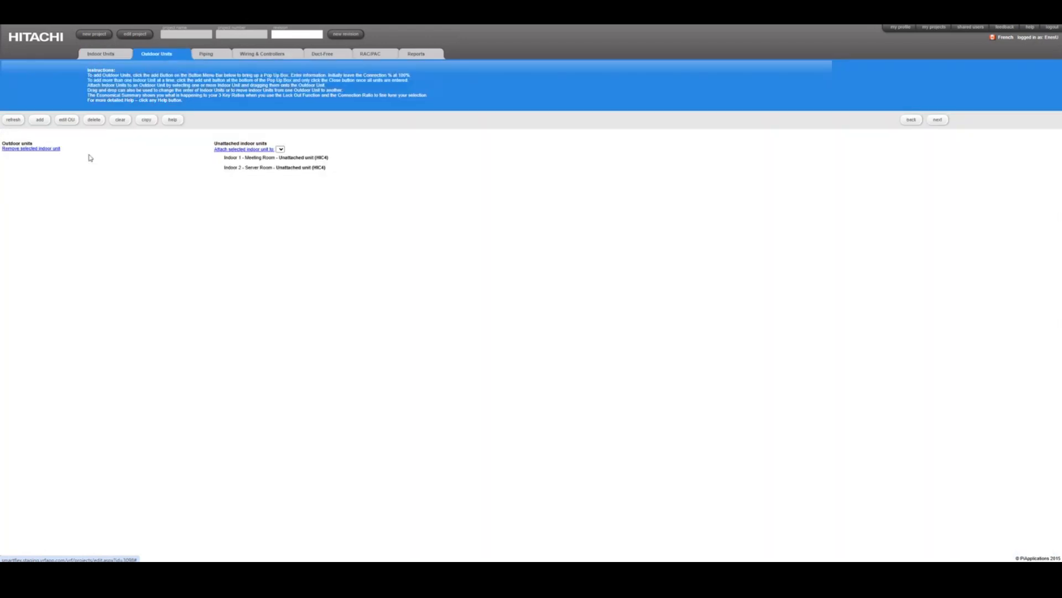
{"action": "left_click", "coordinate": [39, 119]}
{"action": "left_click", "coordinate": [547, 215]}
{"action": "left_click", "coordinate": [543, 230]}
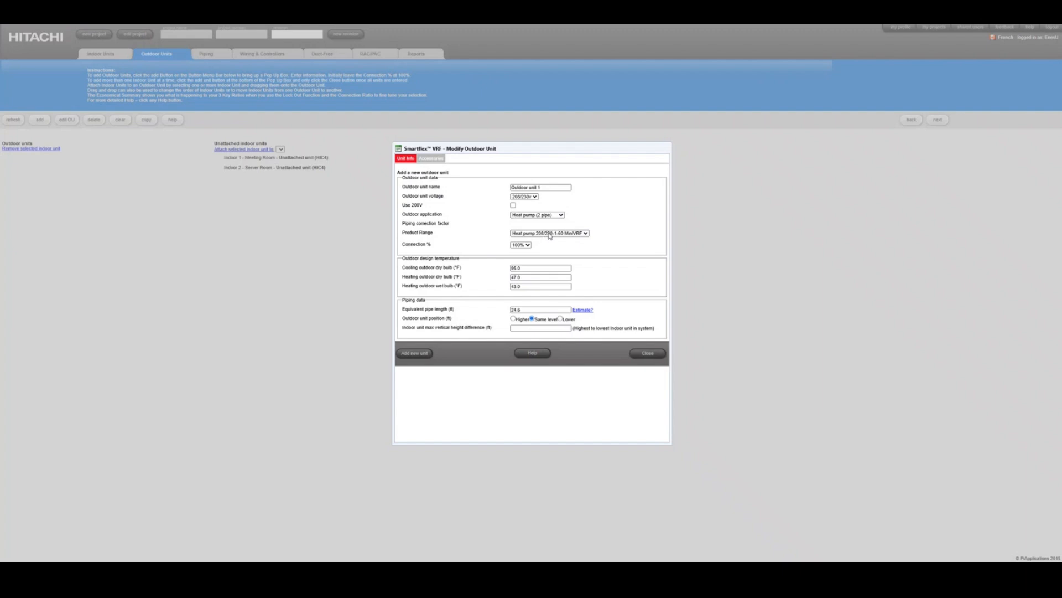
{"action": "left_click", "coordinate": [549, 236]}
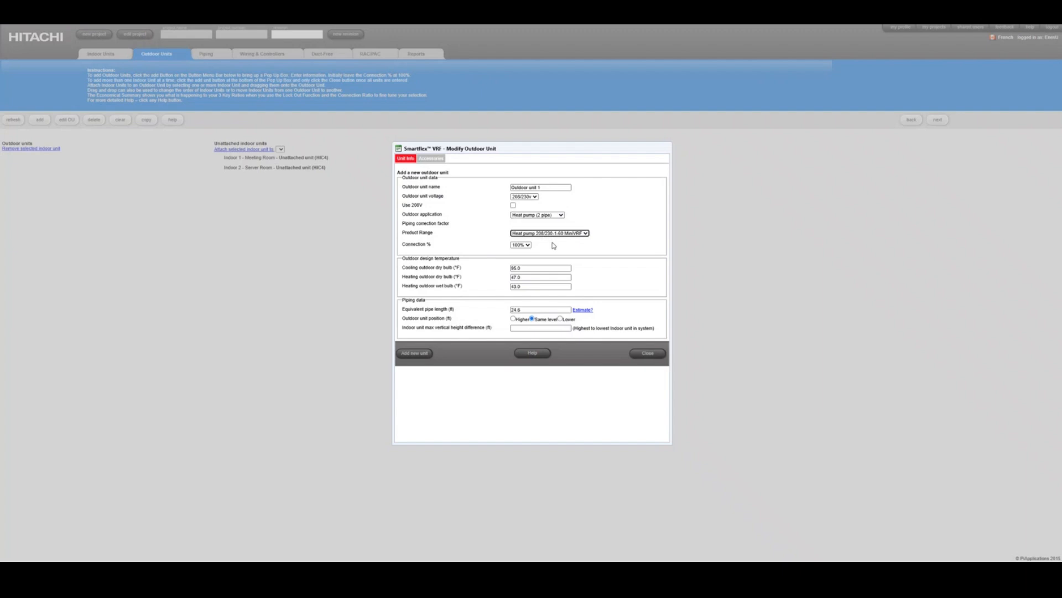
{"action": "left_click", "coordinate": [531, 328]}
{"action": "left_click", "coordinate": [423, 358]}
{"action": "left_click", "coordinate": [643, 354]}
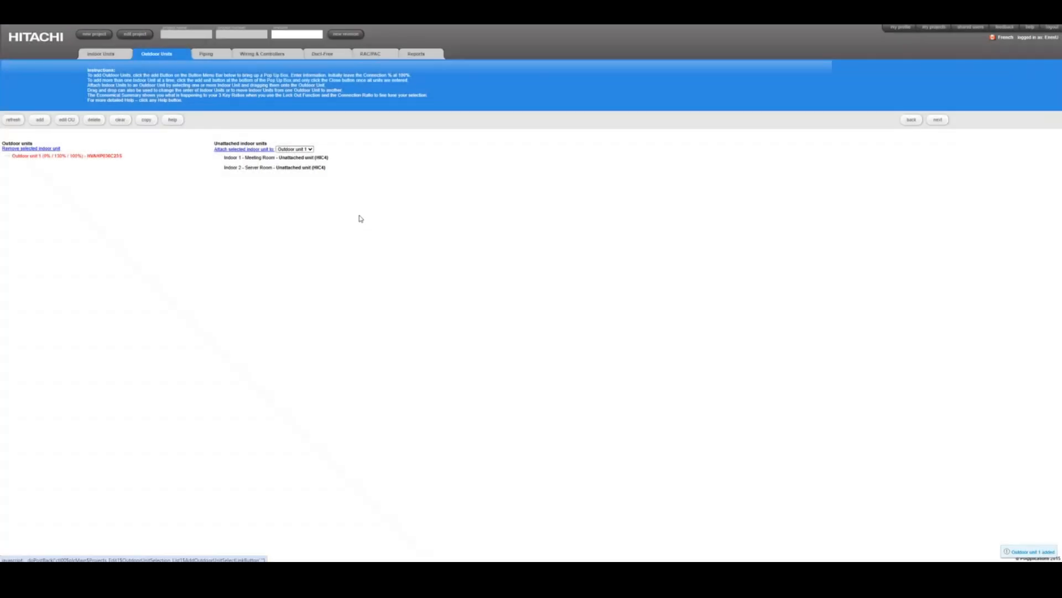
Attach both the Meeting Room and Server Room indoor units to Outdoor unit 1
{"action": "left_click", "coordinate": [292, 168]}
{"action": "left_click", "coordinate": [290, 161], "text": "ctrl"}
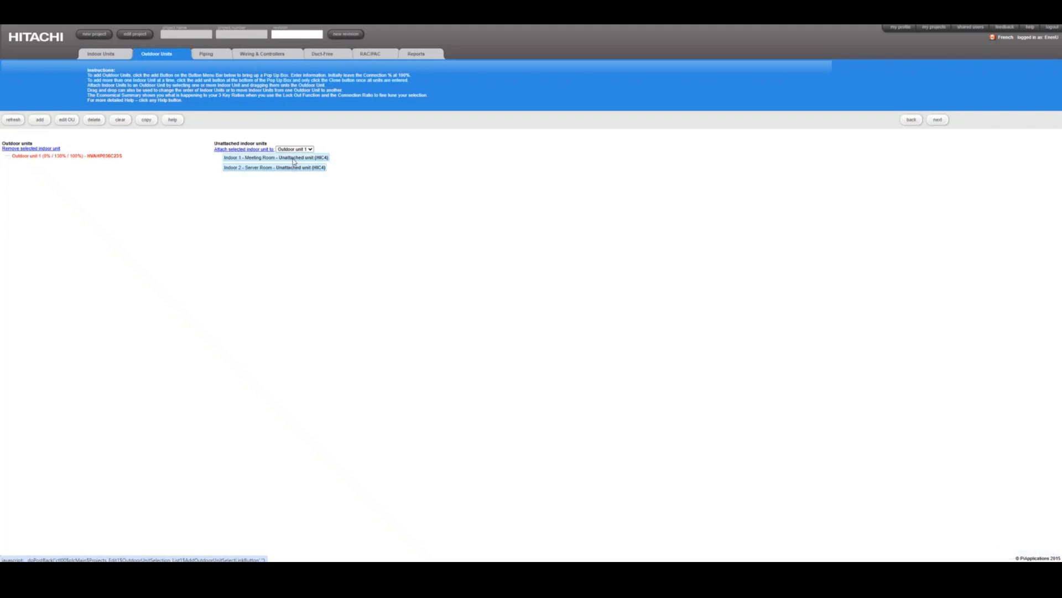
{"action": "left_click_drag", "start_coordinate": [296, 162], "coordinate": [89, 157]}
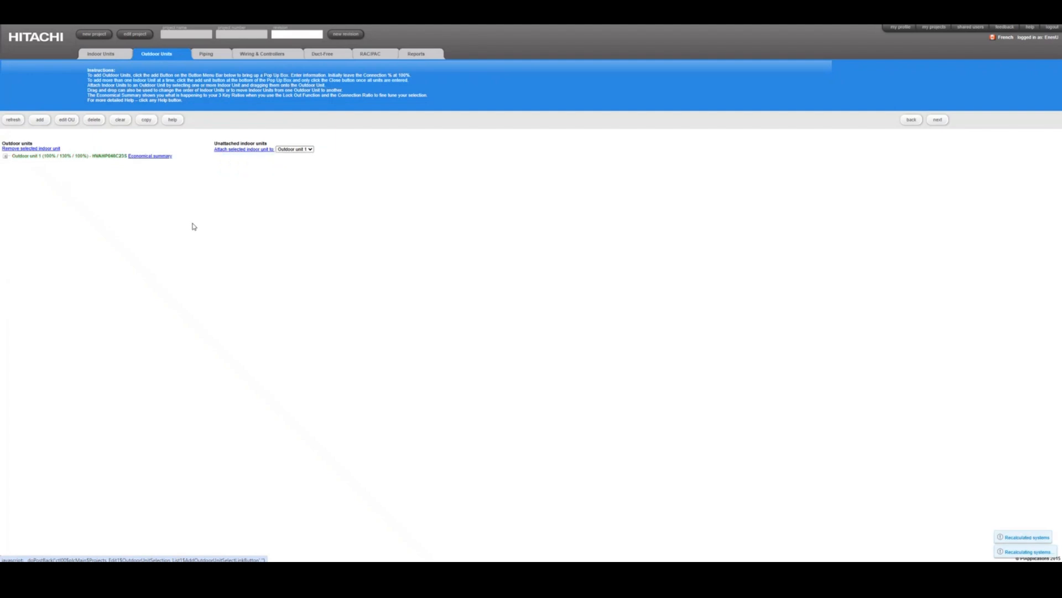
Open the piping v5 tool and generate the piping diagram for Outdoor unit 1
{"action": "left_click", "coordinate": [217, 59]}
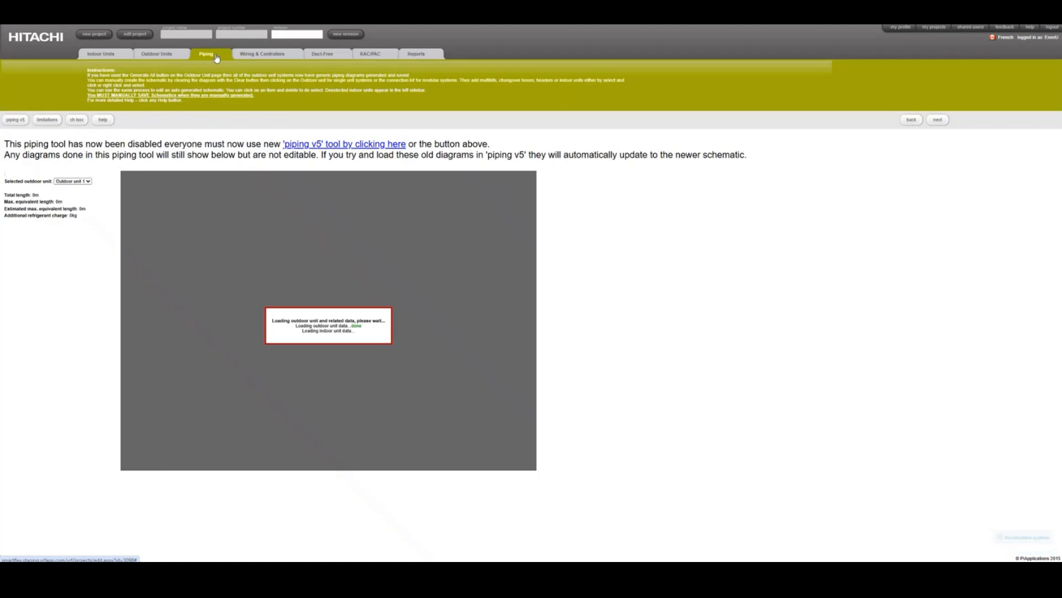
{"action": "left_click", "coordinate": [359, 145]}
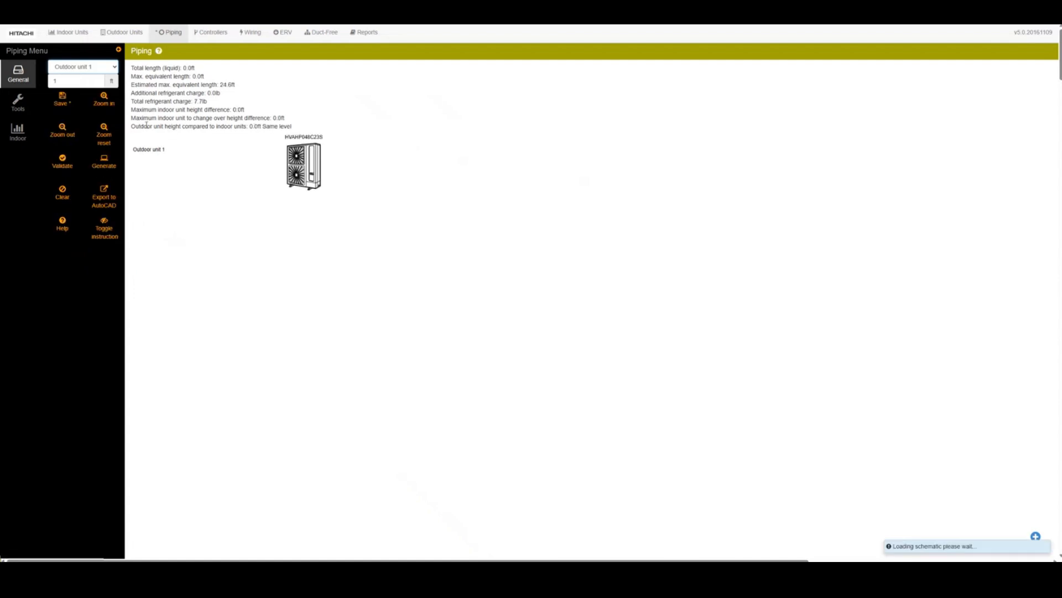
{"action": "left_click", "coordinate": [108, 170]}
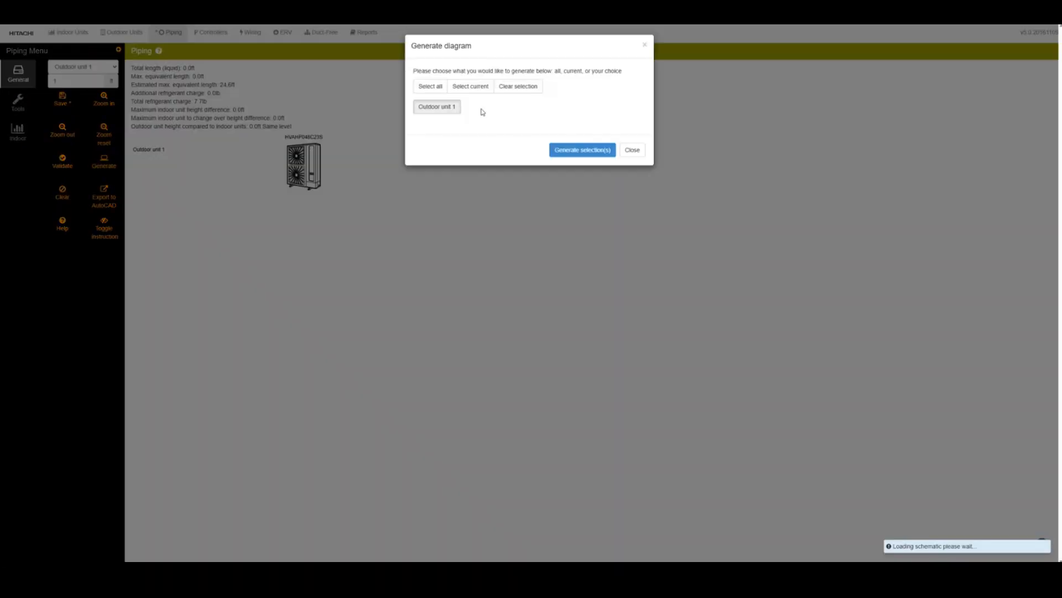
{"action": "left_click", "coordinate": [576, 152]}
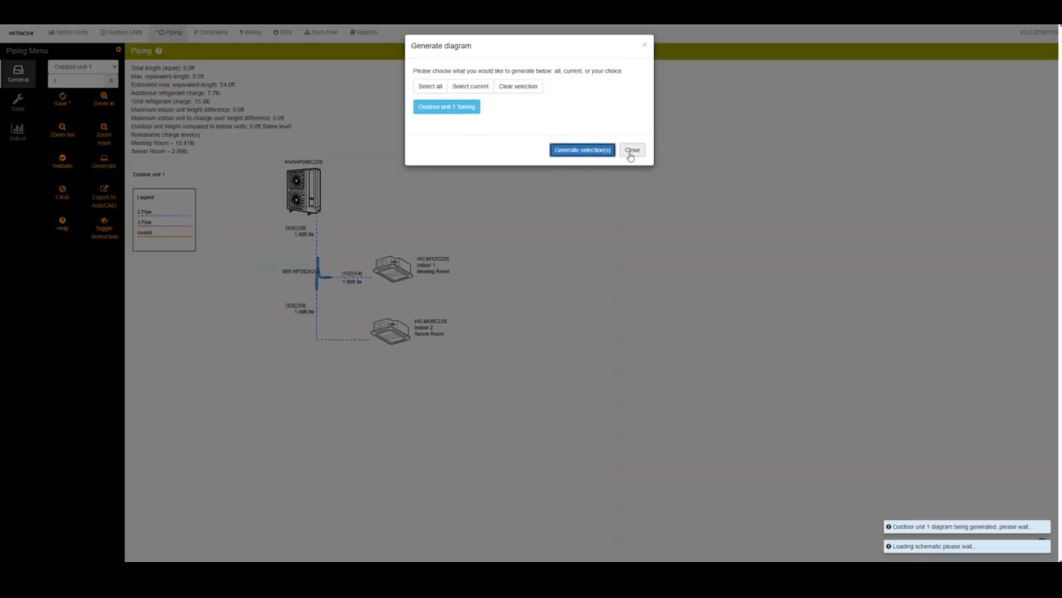
{"action": "left_click", "coordinate": [632, 149]}
Set the pipe lengths to 20 ft from the outdoor unit, 50 ft to Indoor 1 and 60 ft to Indoor 2
{"action": "left_click", "coordinate": [298, 237]}
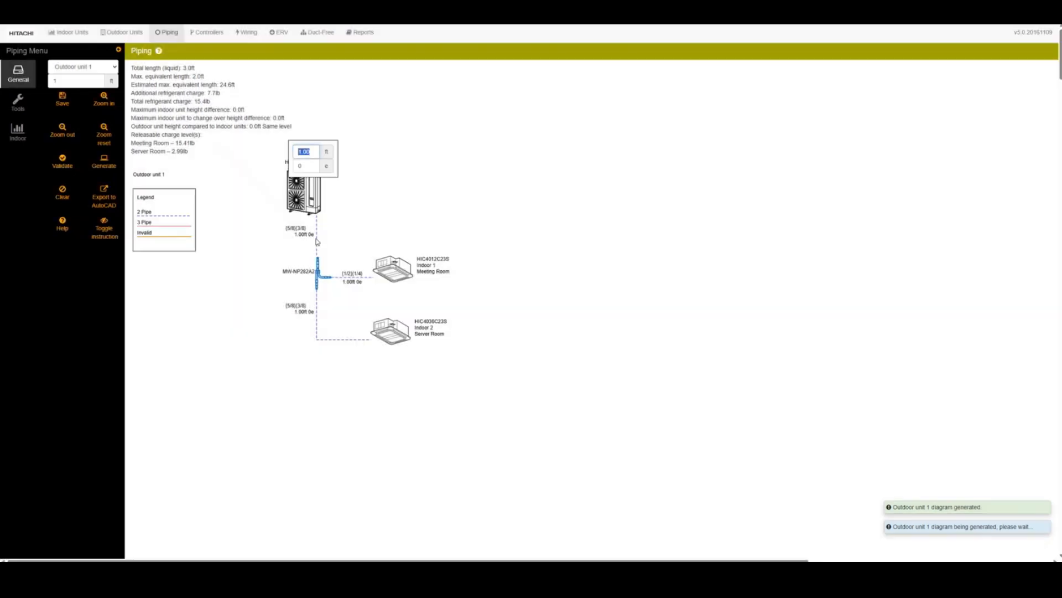
{"action": "type", "text": "20"}
{"action": "key", "text": "Return"}
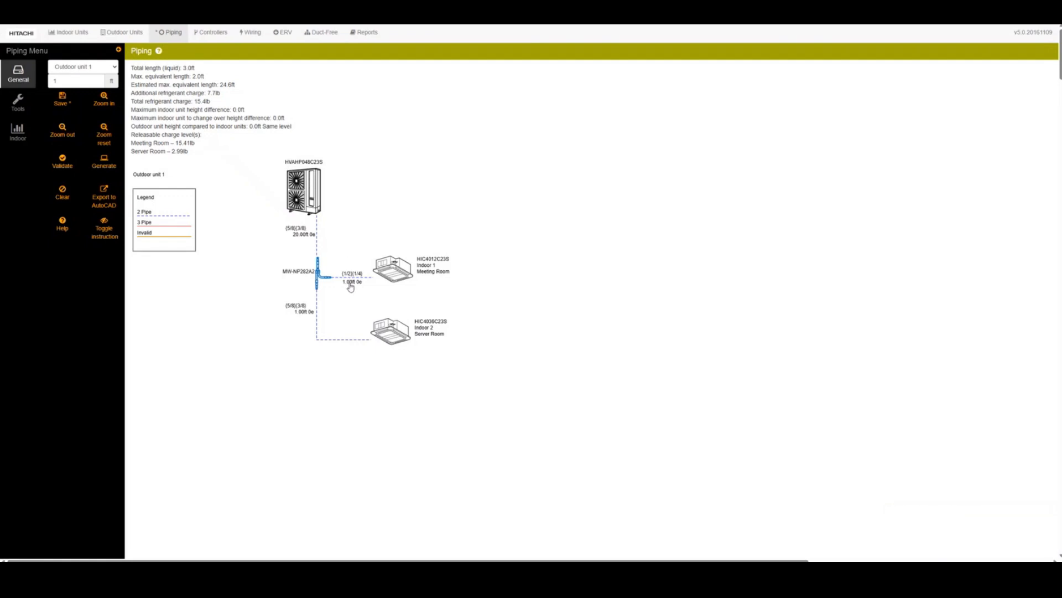
{"action": "left_click", "coordinate": [351, 282]}
{"action": "type", "text": "50"}
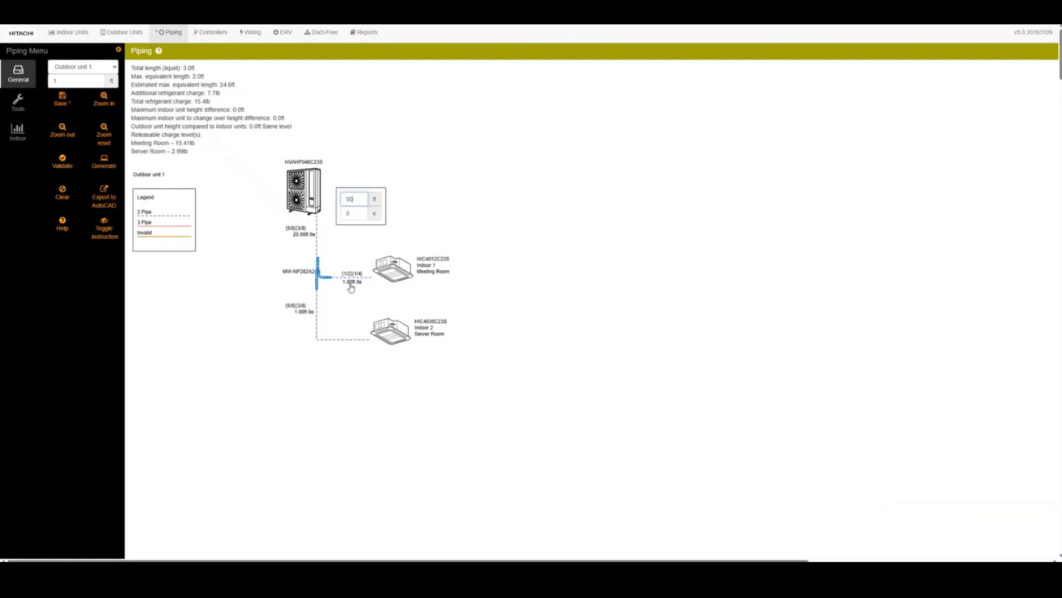
{"action": "key", "text": "Return"}
{"action": "left_click", "coordinate": [301, 316]}
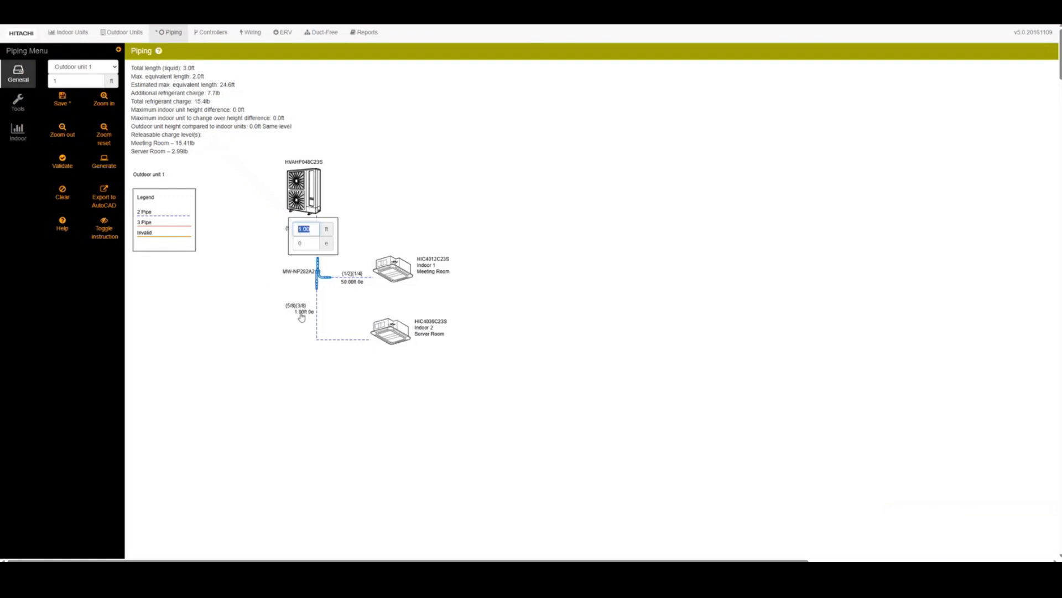
{"action": "type", "text": "60"}
{"action": "key", "text": "Return"}
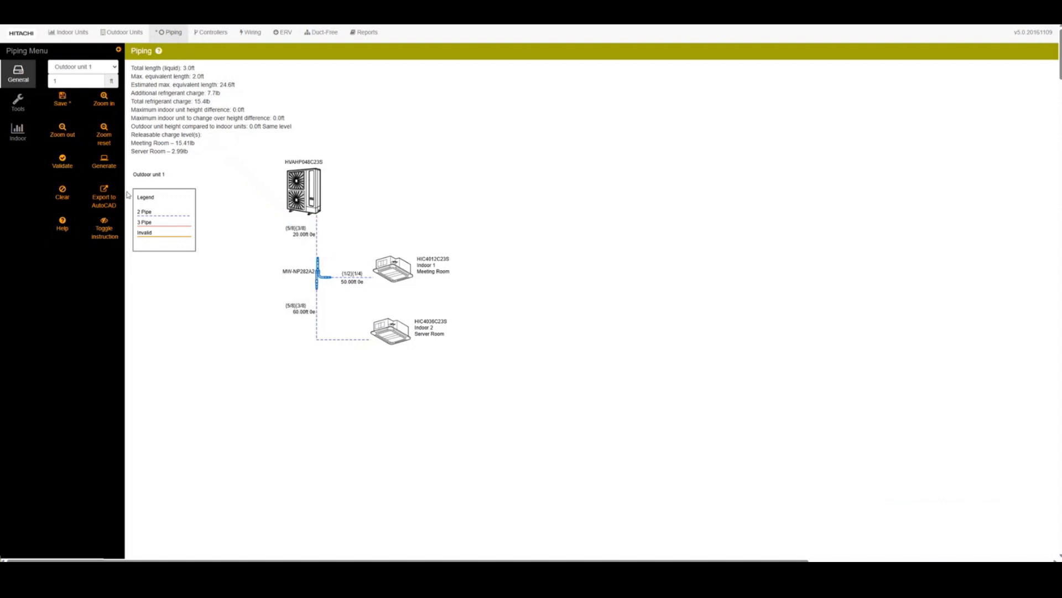
Validate the piping diagram and review the releasable charge levels and the error details for the Server Room unit
{"action": "left_click", "coordinate": [69, 168]}
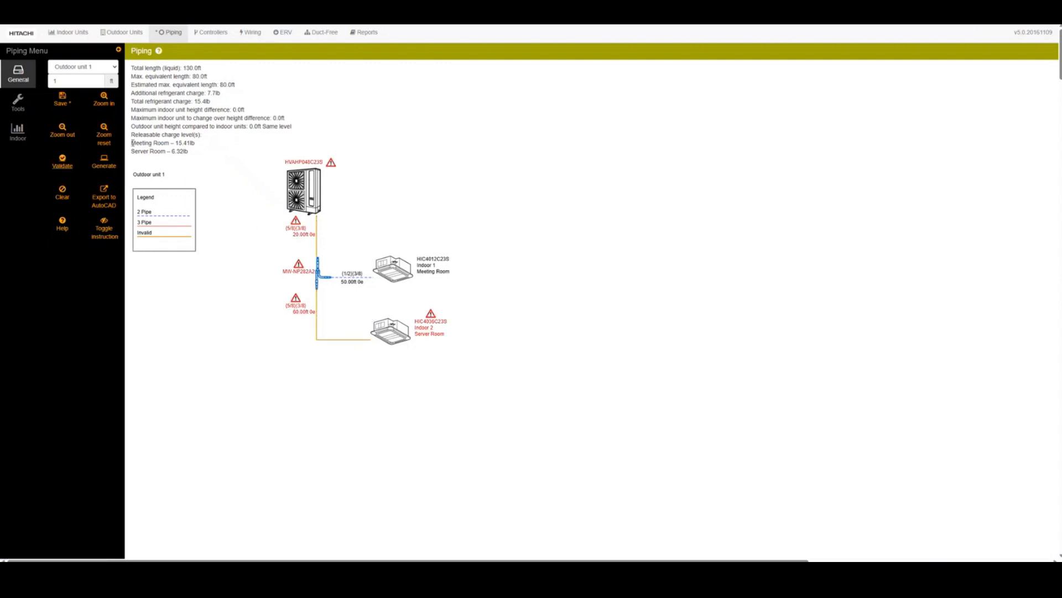
{"action": "left_click_drag", "start_coordinate": [133, 138], "coordinate": [217, 140]}
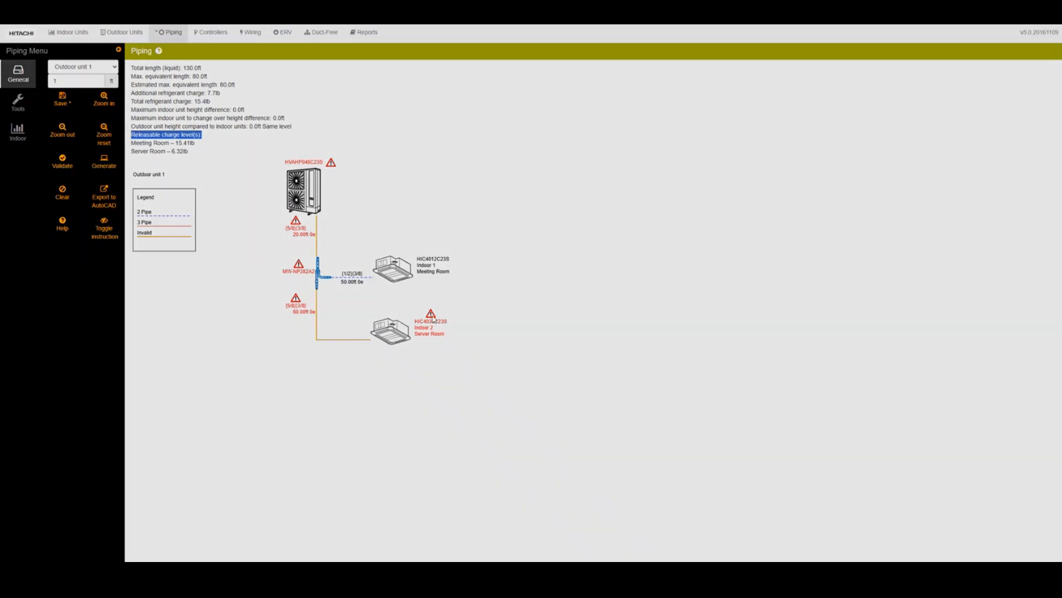
{"action": "left_click", "coordinate": [434, 319]}
{"action": "left_click_drag", "start_coordinate": [441, 120], "coordinate": [528, 132]}
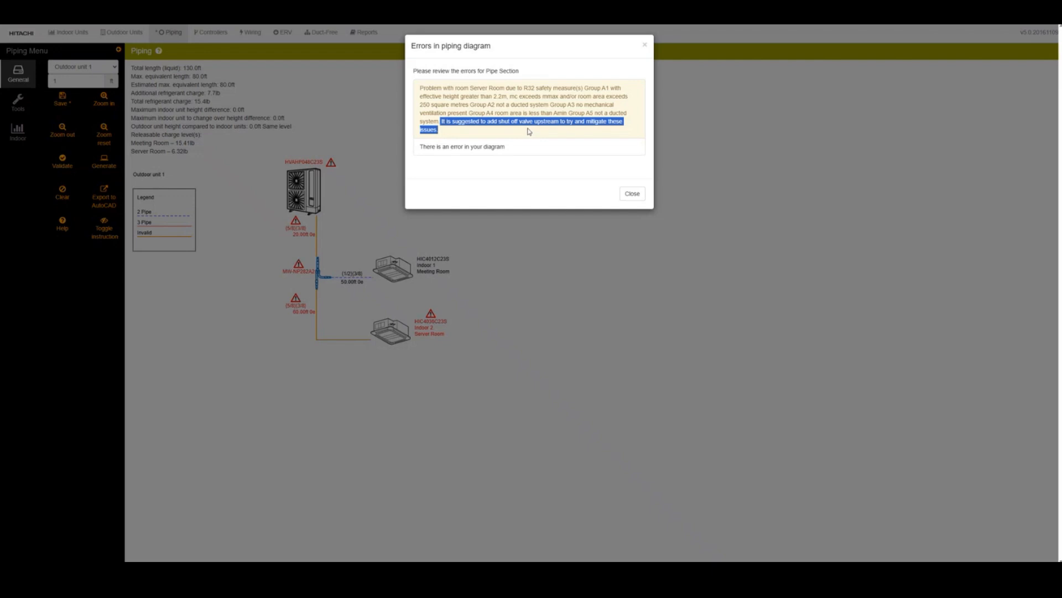
{"action": "left_click", "coordinate": [629, 193]}
Remove the Server Room indoor unit from the piping diagram
{"action": "left_click", "coordinate": [381, 334]}
{"action": "left_click", "coordinate": [390, 274]}
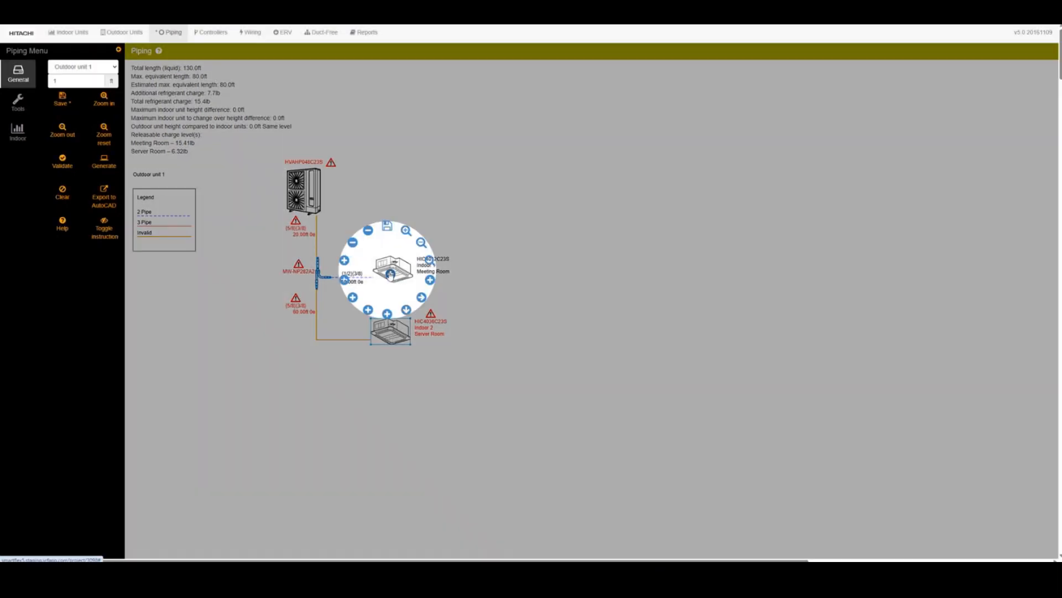
{"action": "left_click", "coordinate": [353, 244]}
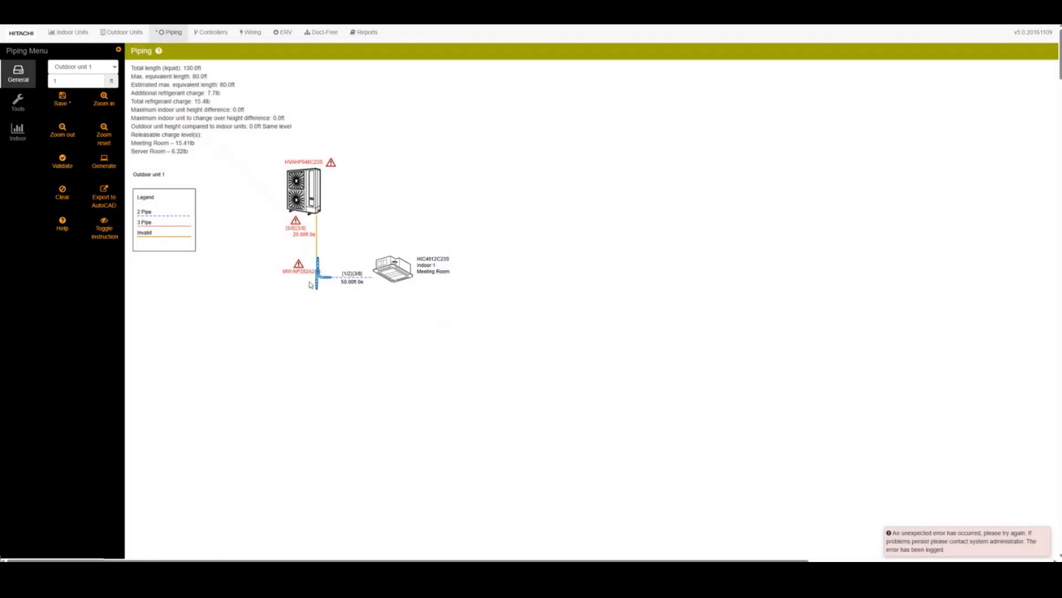
Add a shut off valve to the branch joint's open outlet and set its area to 500 ft² and effective height to 2 ft
{"action": "left_click", "coordinate": [320, 283]}
{"action": "left_click", "coordinate": [320, 262]}
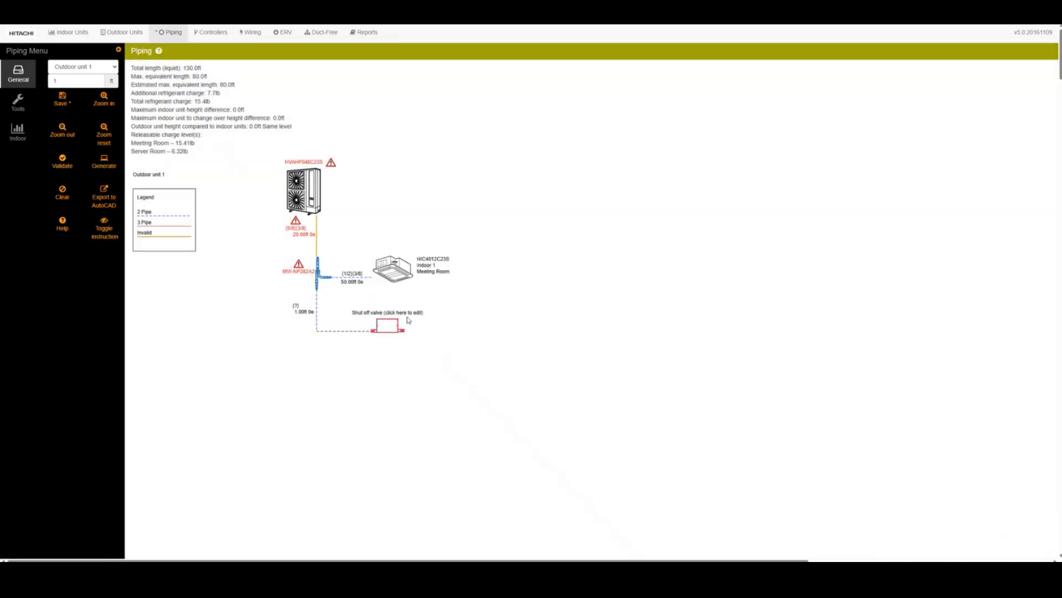
{"action": "left_click", "coordinate": [407, 313]}
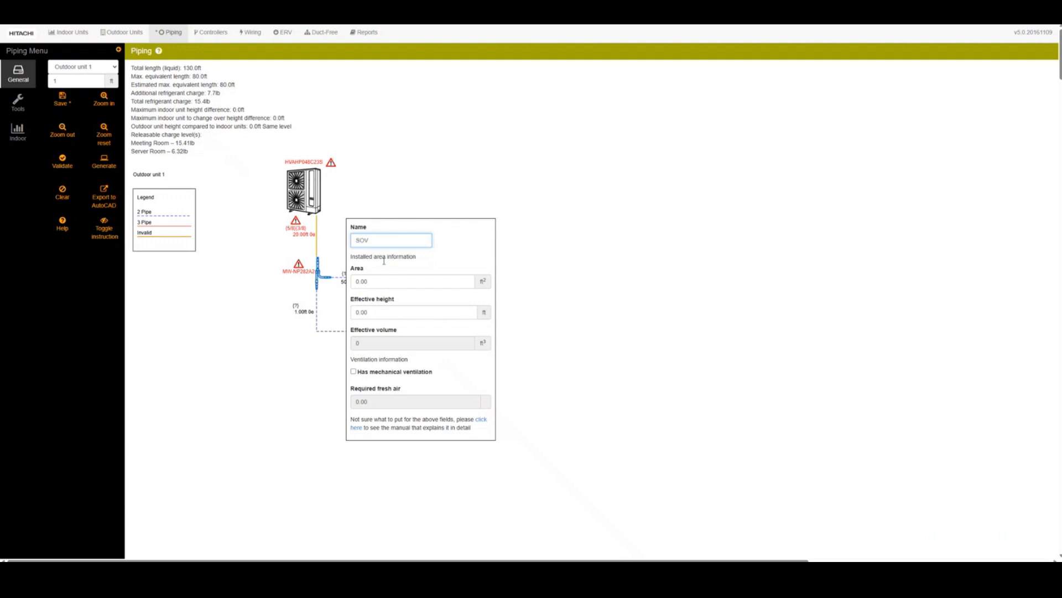
{"action": "left_click", "coordinate": [384, 277]}
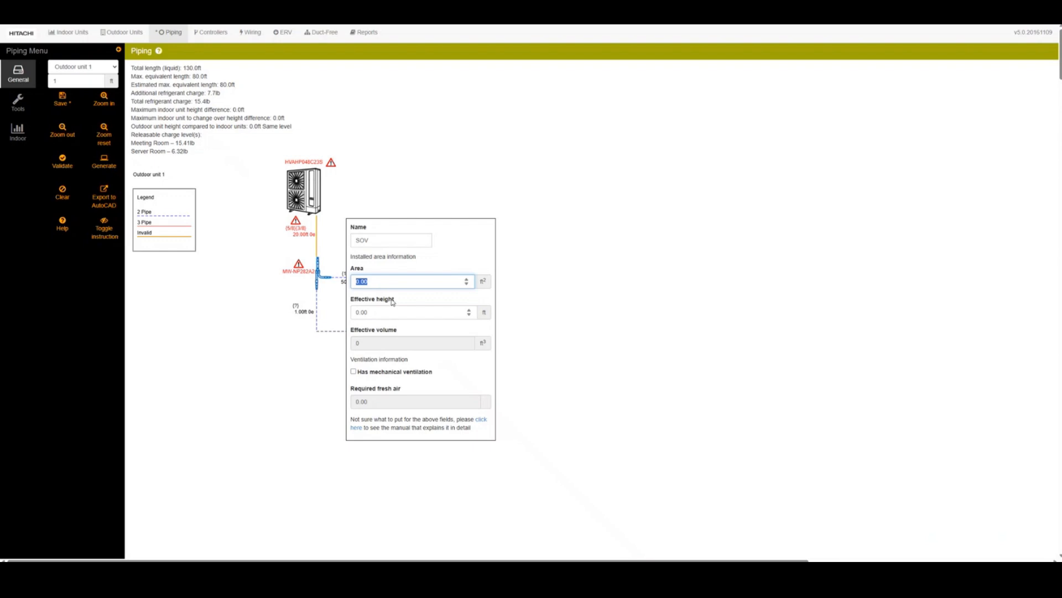
{"action": "key", "text": "BackSpace"}
{"action": "type", "text": "500"}
{"action": "left_click_drag", "start_coordinate": [387, 313], "coordinate": [360, 313]}
{"action": "type", "text": "2"}
{"action": "left_click", "coordinate": [394, 330]}
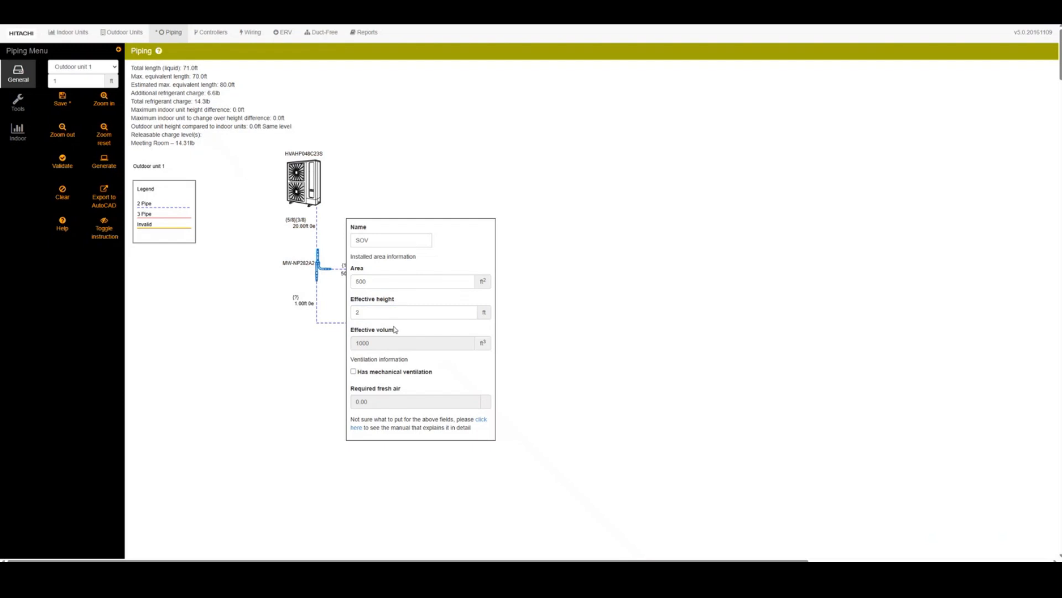
{"action": "left_click", "coordinate": [481, 420]}
{"action": "left_click", "coordinate": [572, 426]}
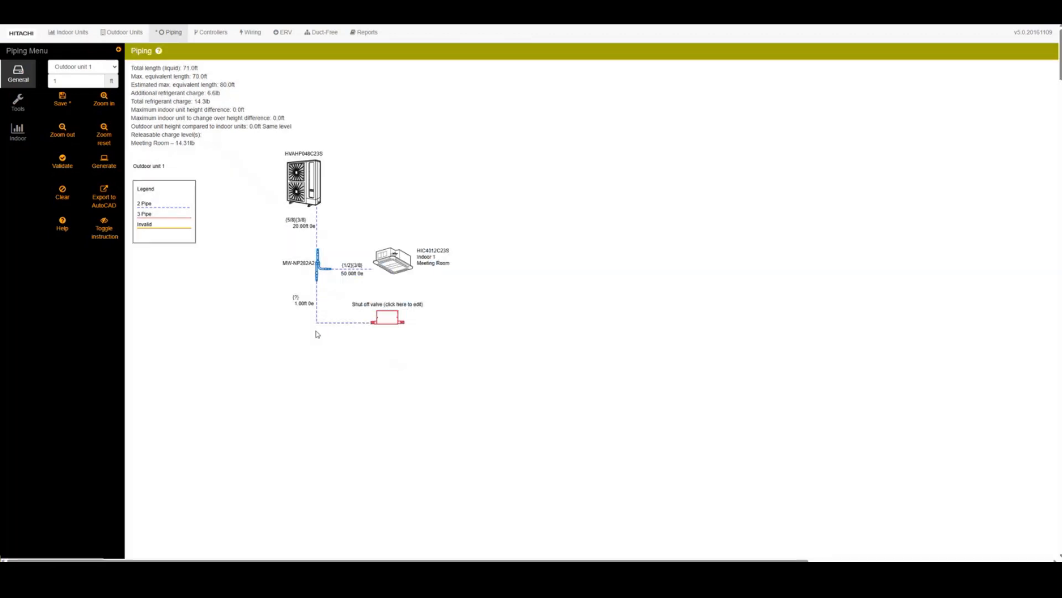
Connect the Server Room indoor unit, Indoor 2, to the outlet of the shut off valve
{"action": "left_click", "coordinate": [18, 132]}
{"action": "left_click", "coordinate": [82, 159]}
{"action": "left_click", "coordinate": [402, 326]}
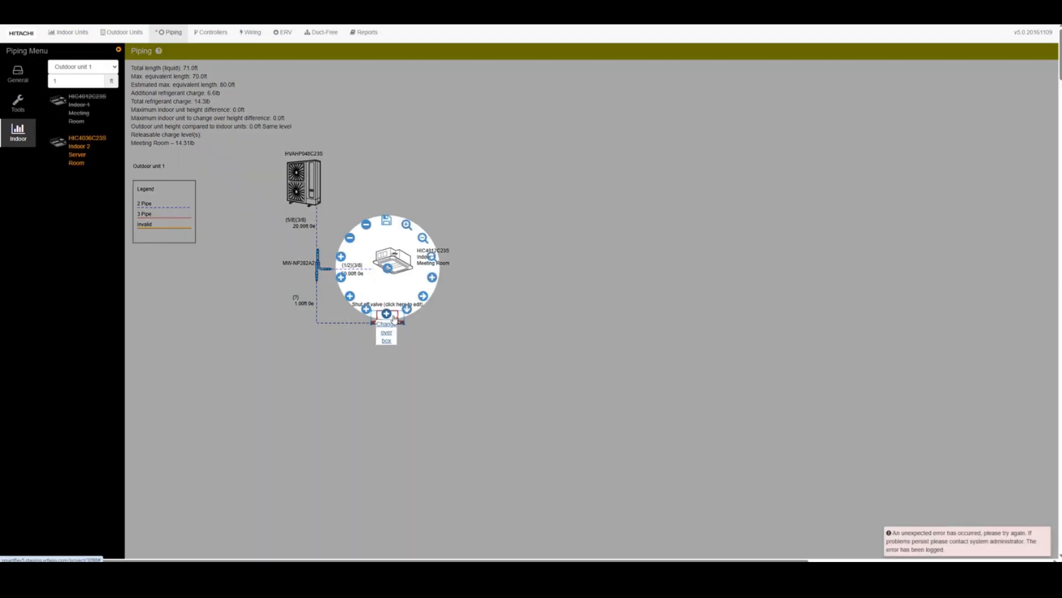
{"action": "left_click", "coordinate": [89, 165]}
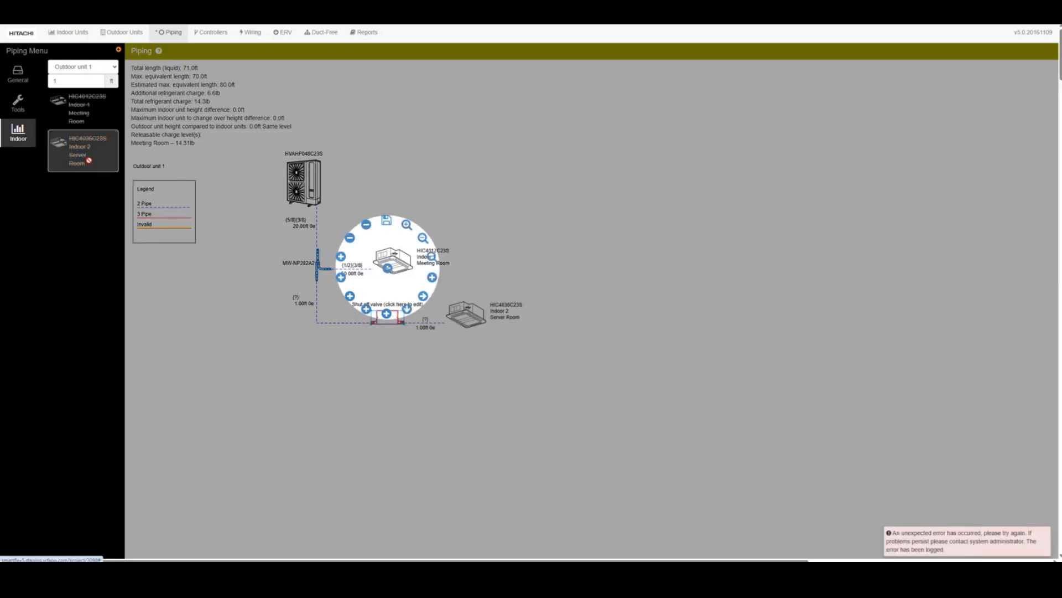
{"action": "left_click", "coordinate": [374, 381]}
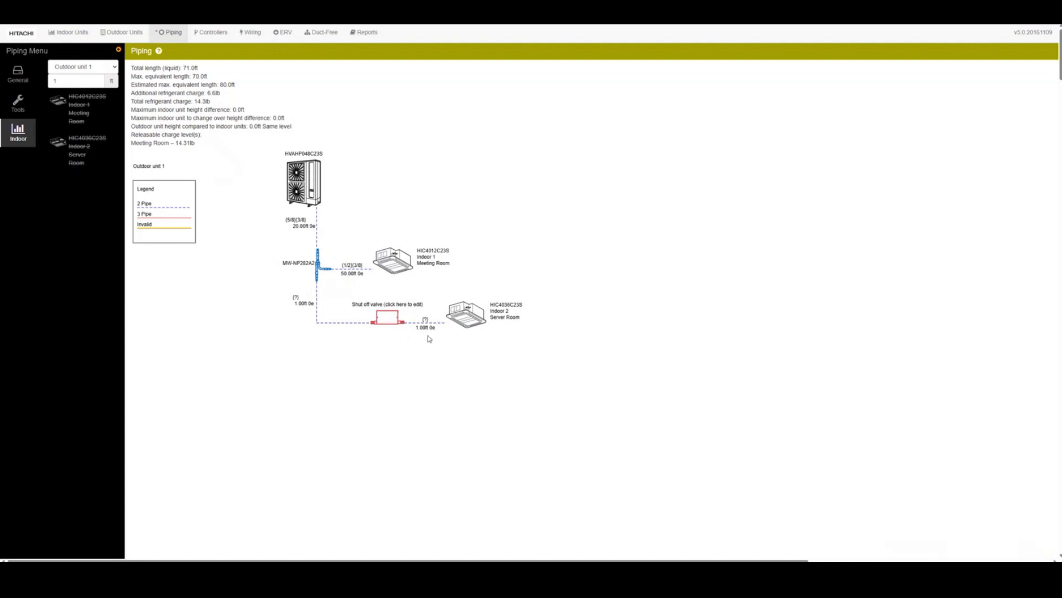
Set the pipe lengths to 20 ft before the shut off valve and 40 ft from it to Indoor 2, and validate the diagram
{"action": "left_click", "coordinate": [301, 307]}
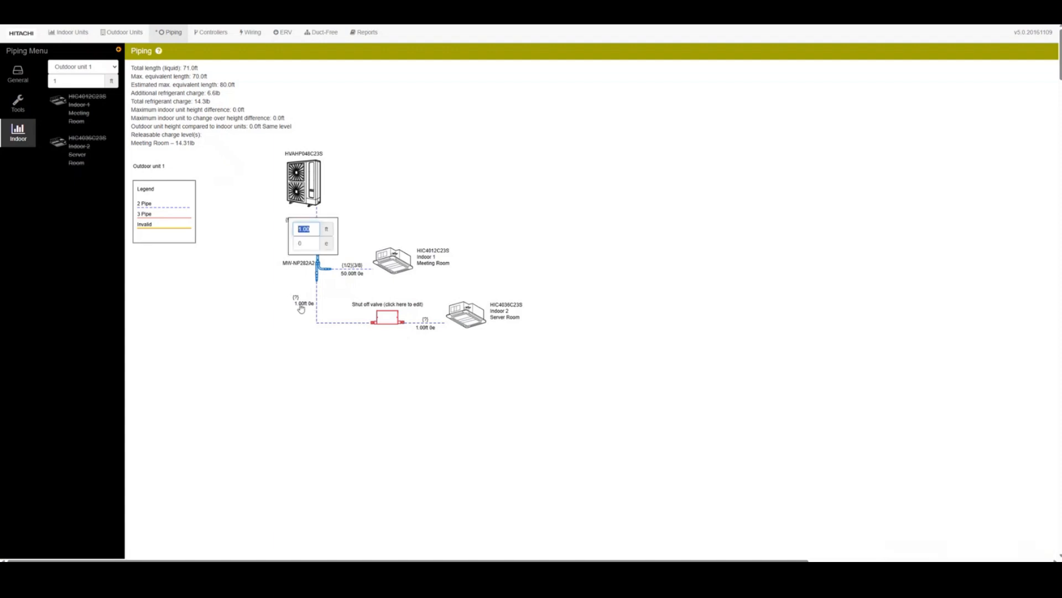
{"action": "type", "text": "20"}
{"action": "key", "text": "Return"}
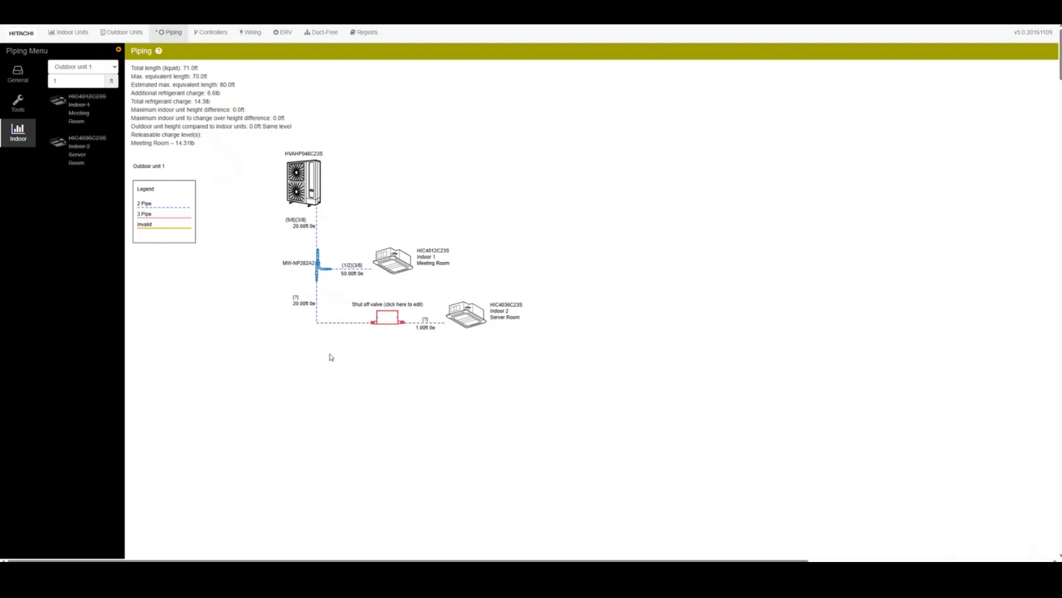
{"action": "left_click", "coordinate": [426, 329]}
{"action": "type", "text": "40"}
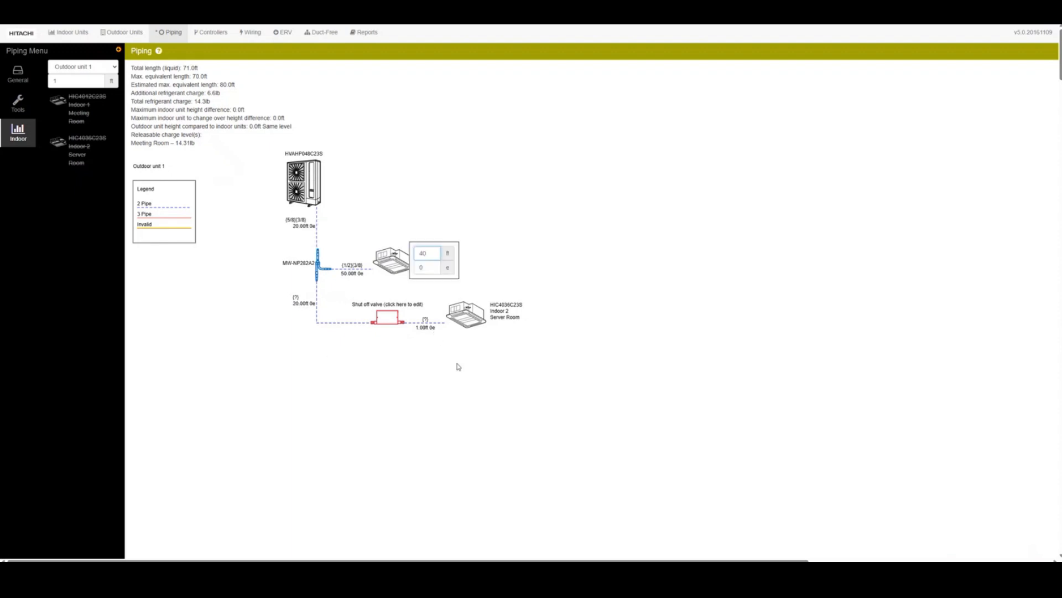
{"action": "key", "text": "Return"}
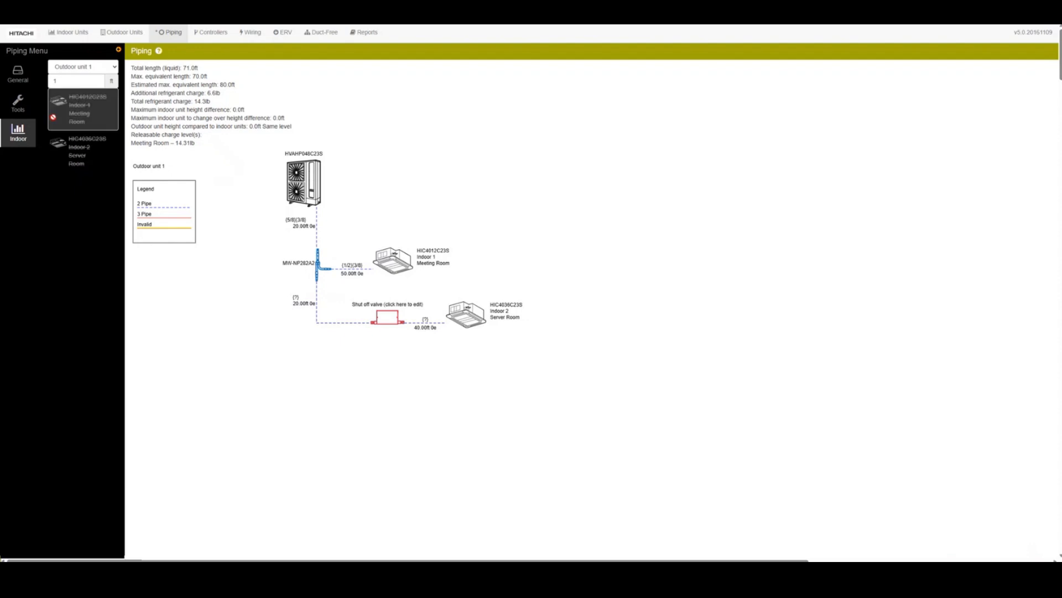
{"action": "left_click", "coordinate": [19, 73]}
{"action": "left_click", "coordinate": [63, 169]}
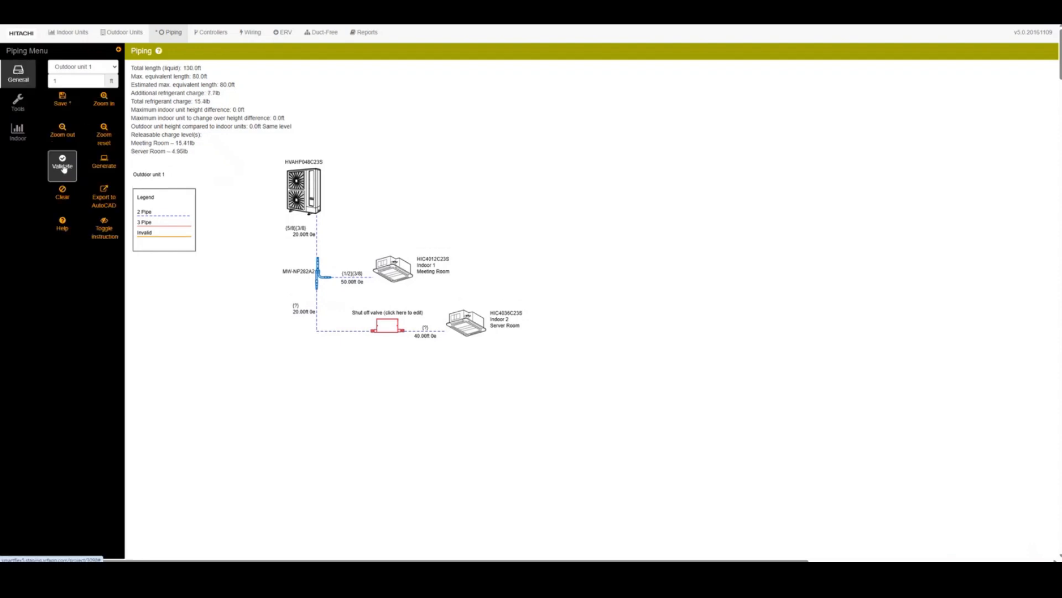